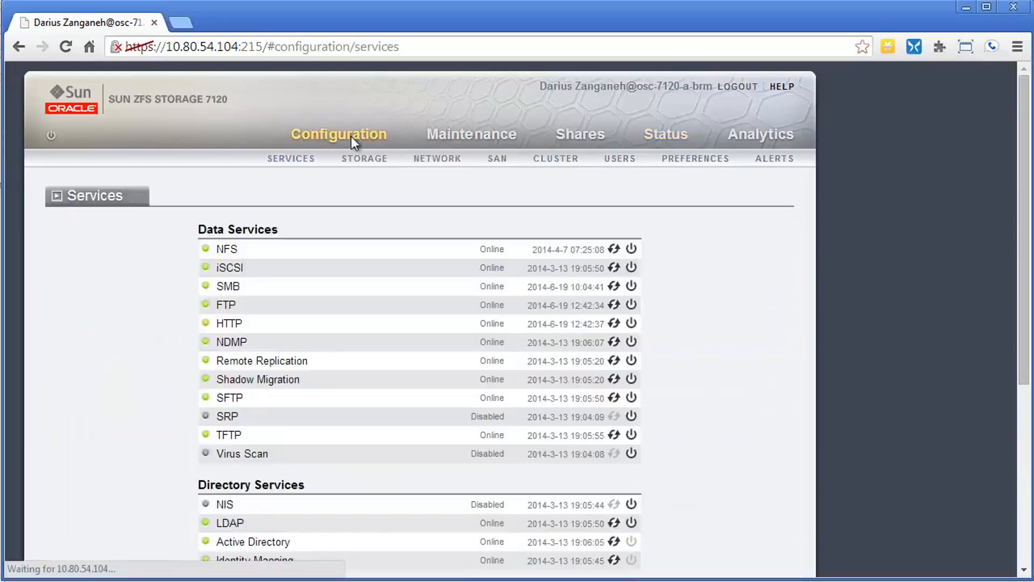
Step: Open the appliance's alert configuration and start a new alert action
click(768, 159)
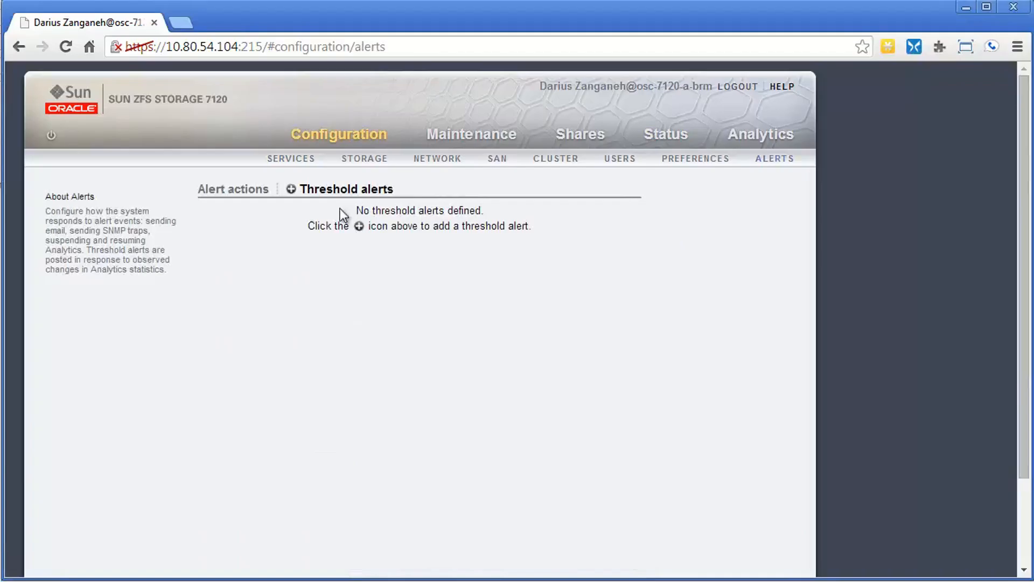
click(236, 192)
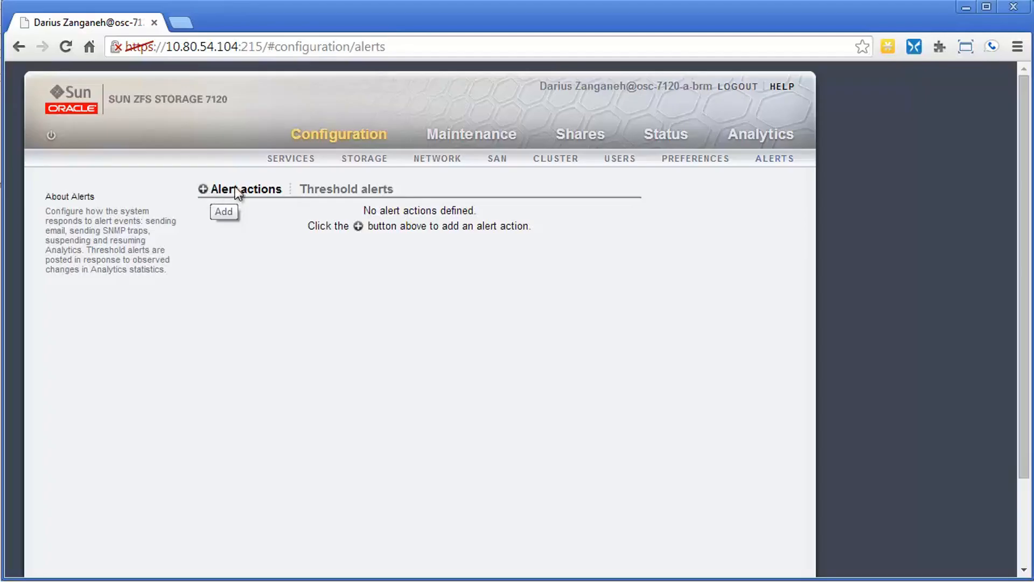
click(203, 188)
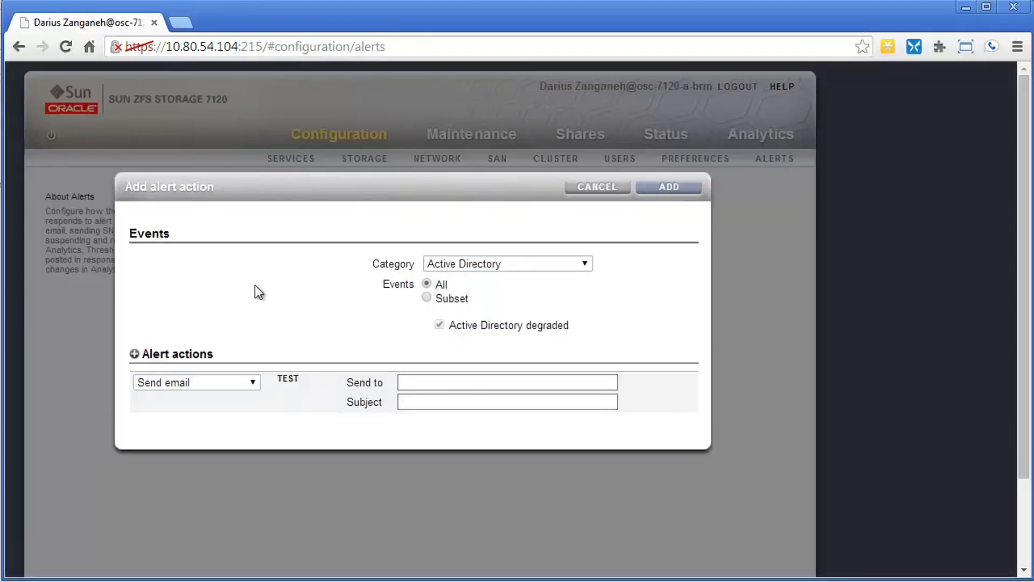
Step: Switch the event category to Cluster to view its events and set it back to Active Directory
click(454, 264)
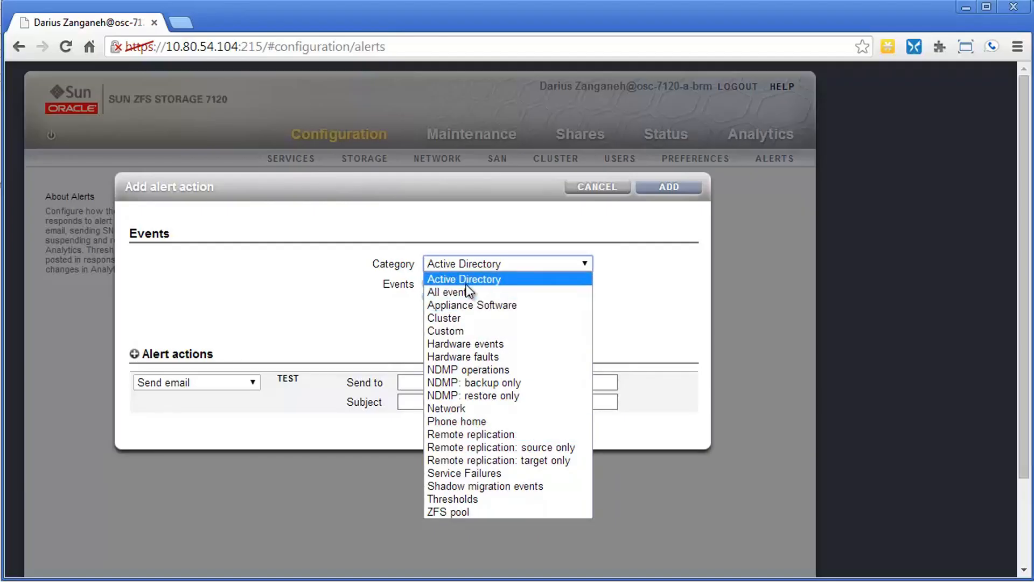
click(450, 317)
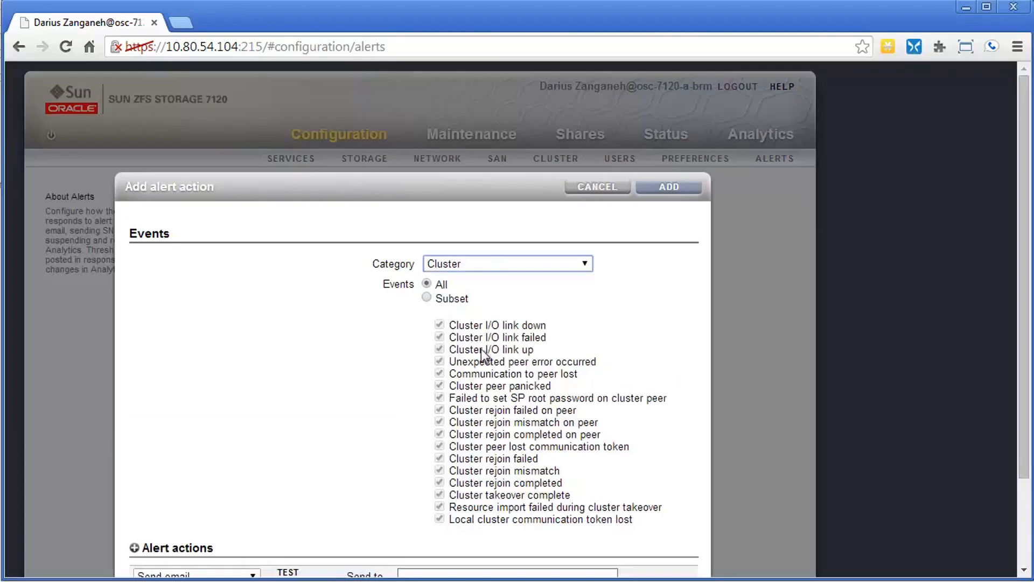
click(445, 264)
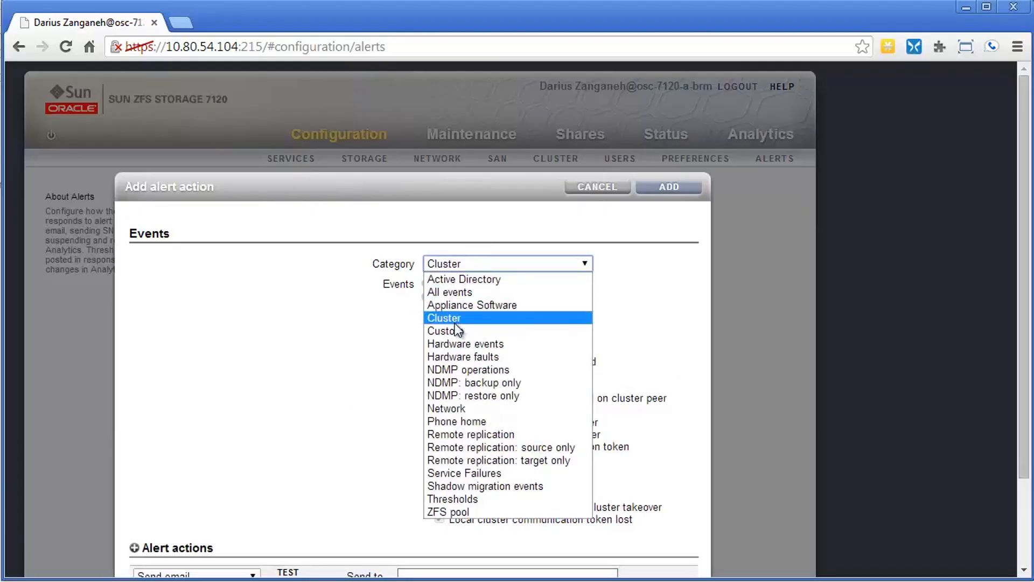
click(458, 282)
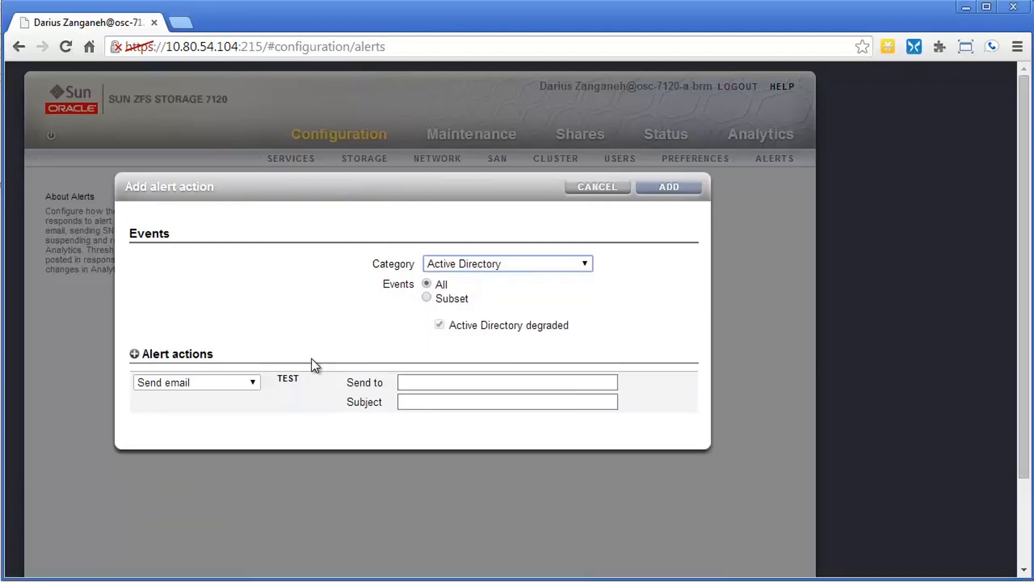
Step: Add three more alert actions set to Send SNMP trap, Send Syslog Message and Execute workflow, and discard the new alert
click(134, 354)
click(135, 354)
click(135, 354)
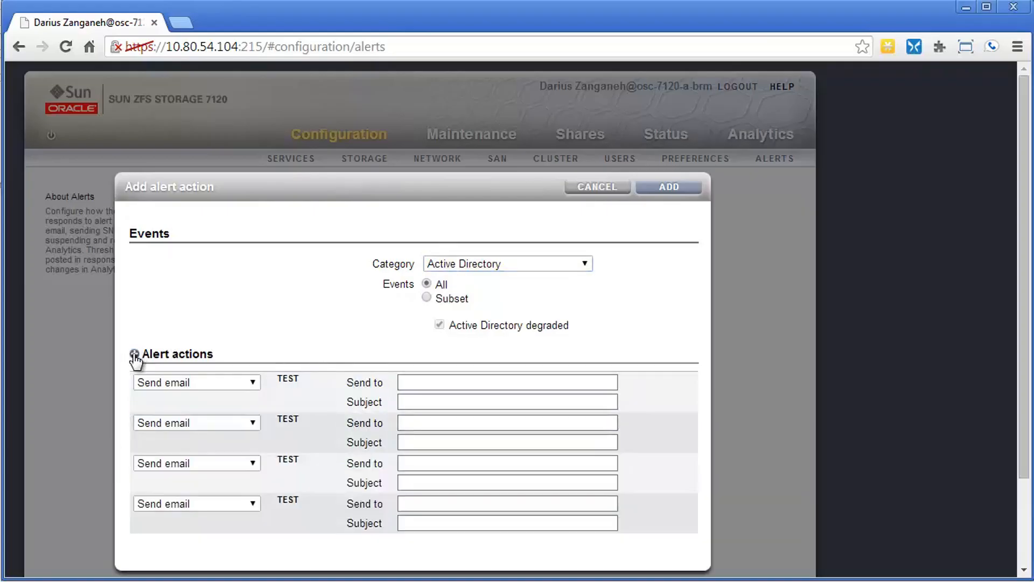
click(248, 422)
click(232, 453)
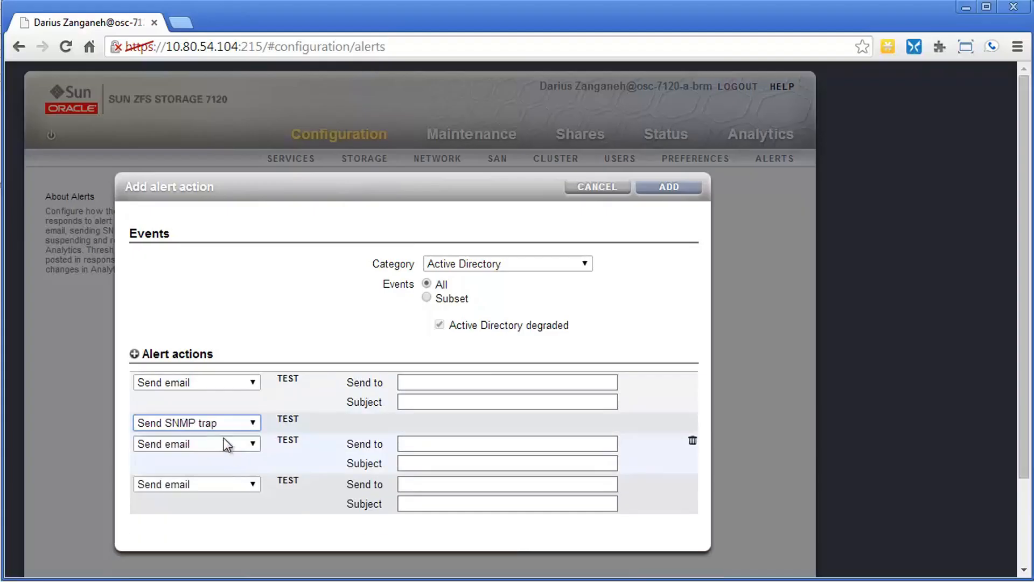
click(224, 443)
click(197, 482)
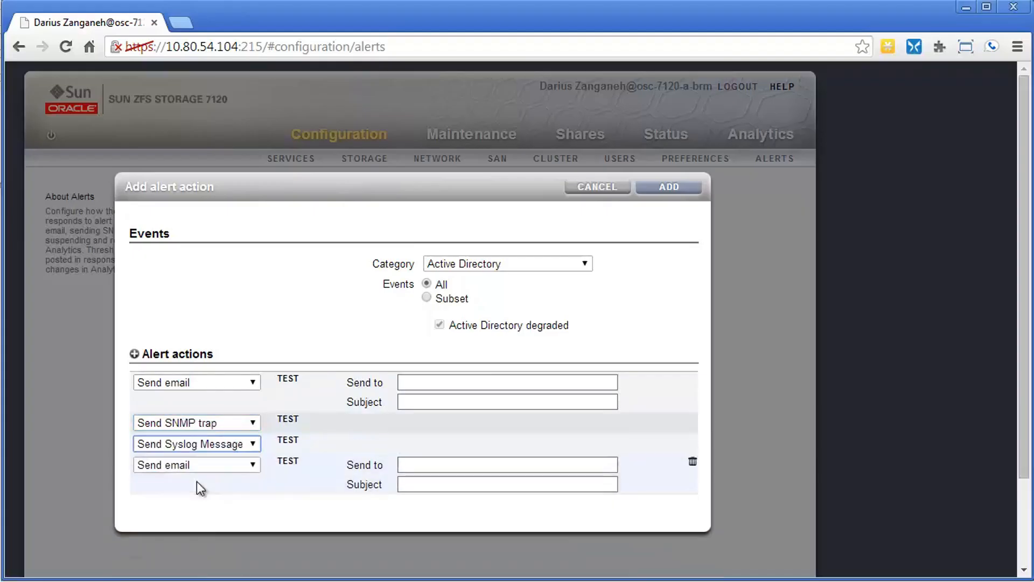
click(206, 461)
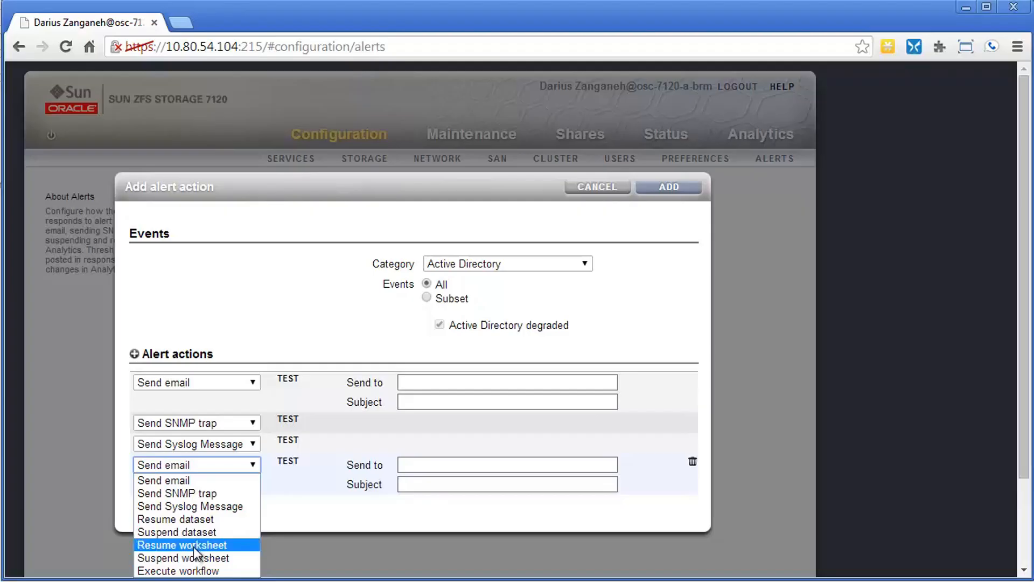
click(194, 570)
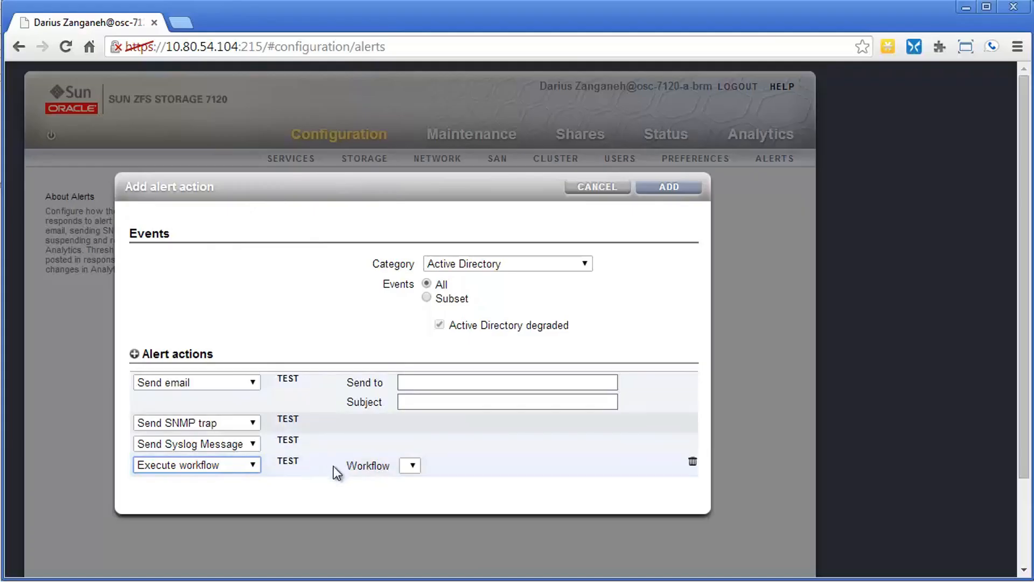
click(611, 187)
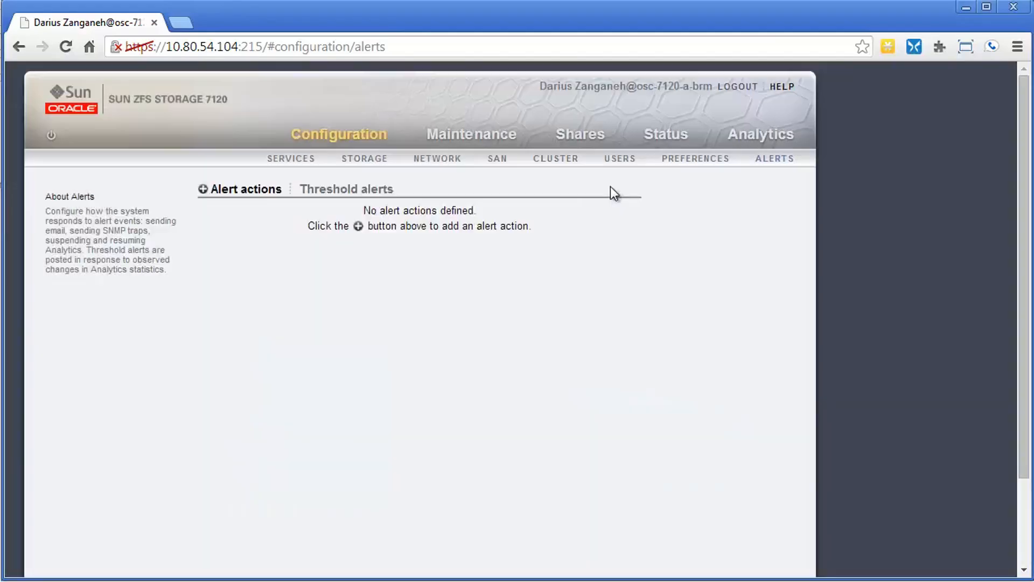
Step: Start a new threshold alert on CPU: percent utilization and add two more alert actions to it
click(346, 189)
click(291, 190)
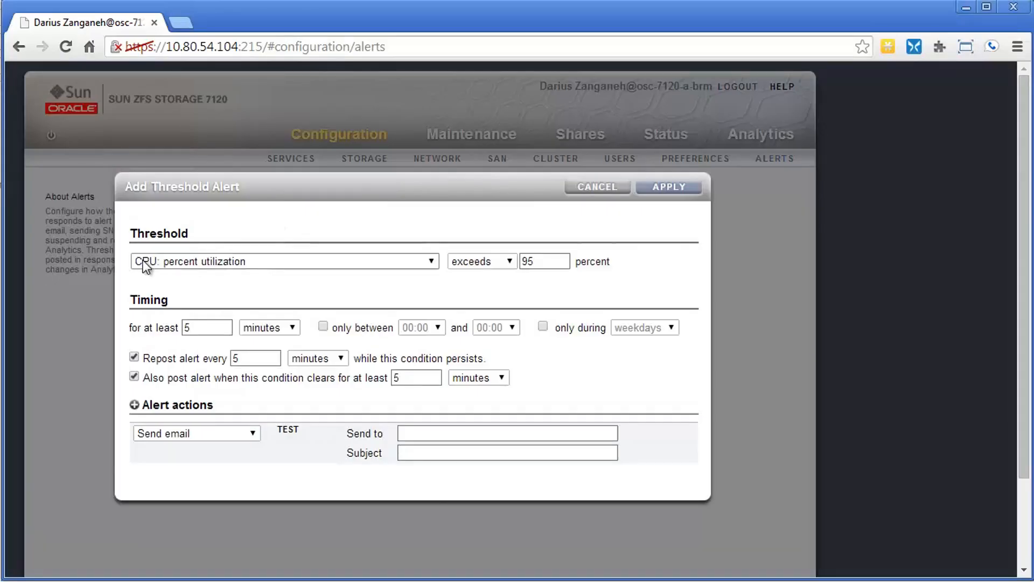
click(153, 261)
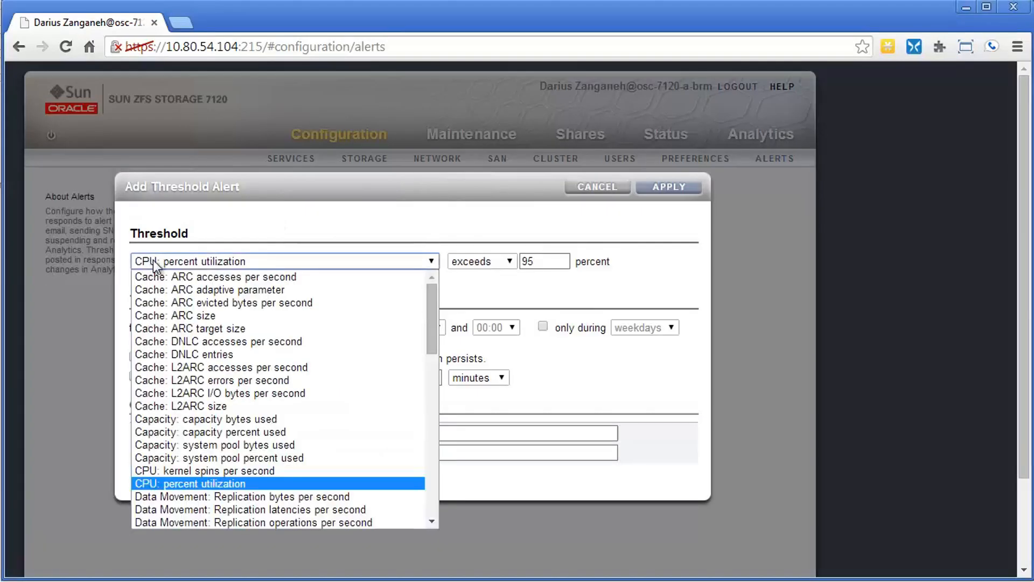
click(205, 258)
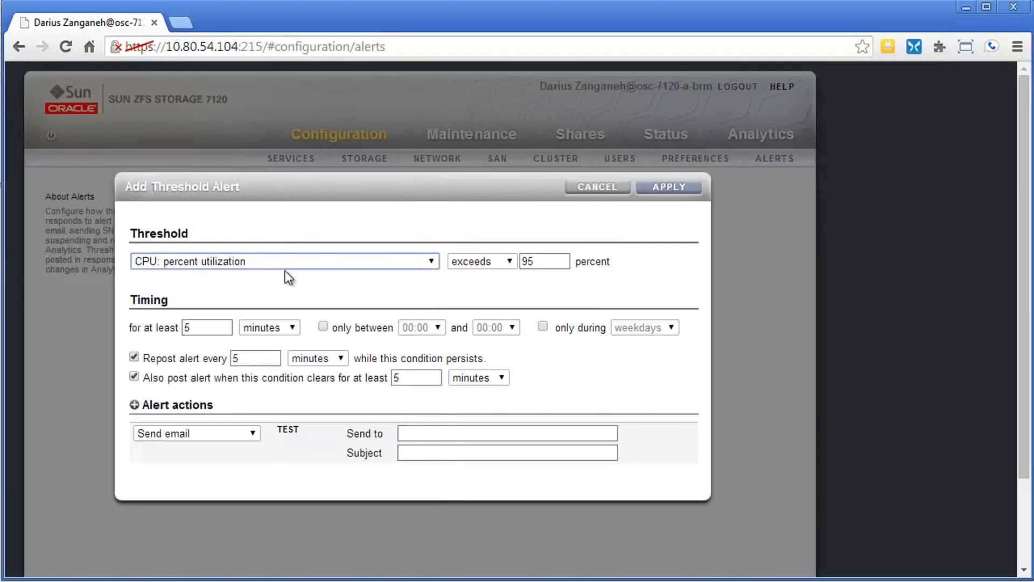
click(522, 262)
click(134, 405)
click(135, 405)
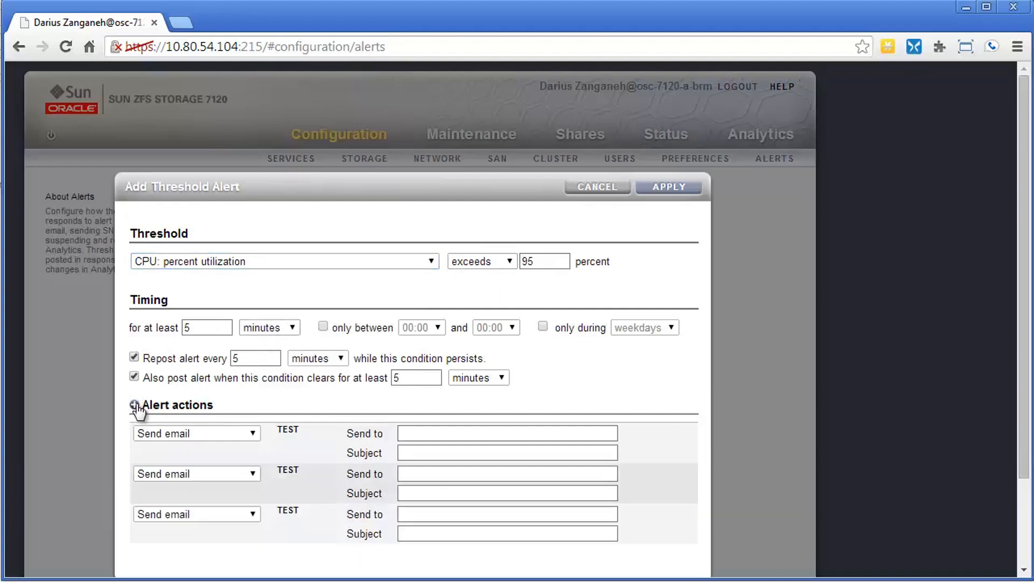
Step: Set the threshold statistic to Capacity: capacity percent used
click(329, 261)
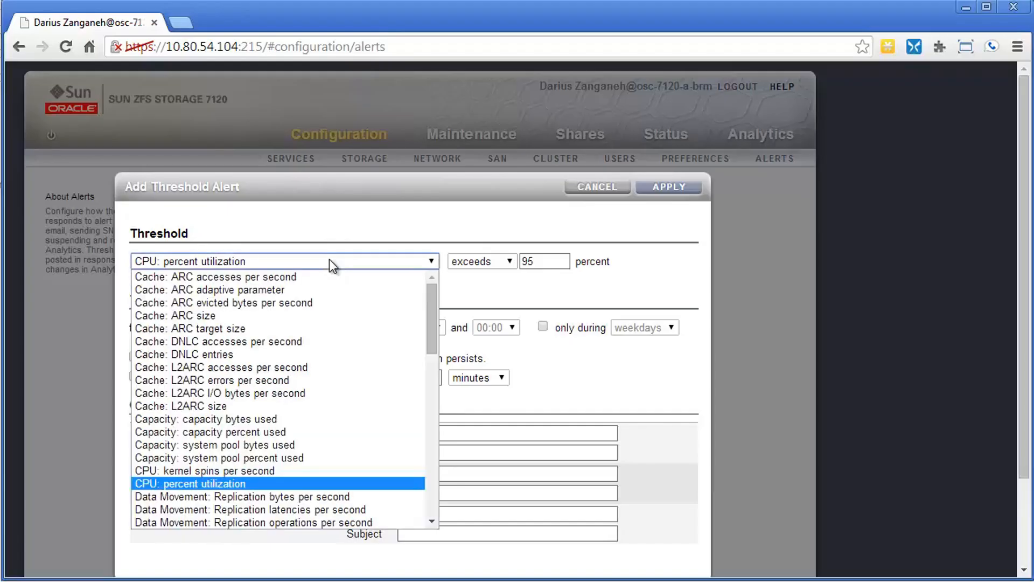
scroll(295, 318, down, 20)
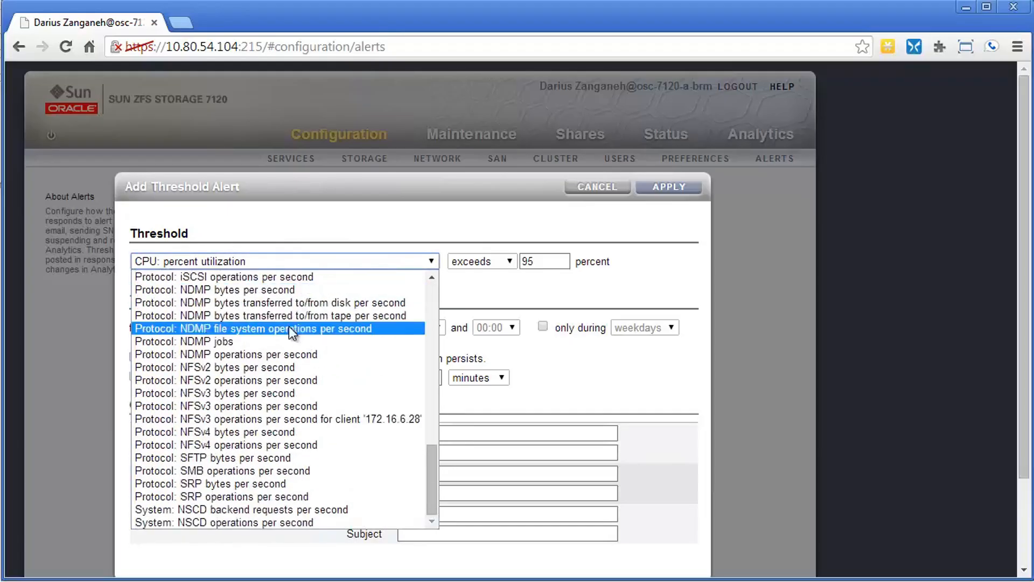
scroll(291, 333, up, 20)
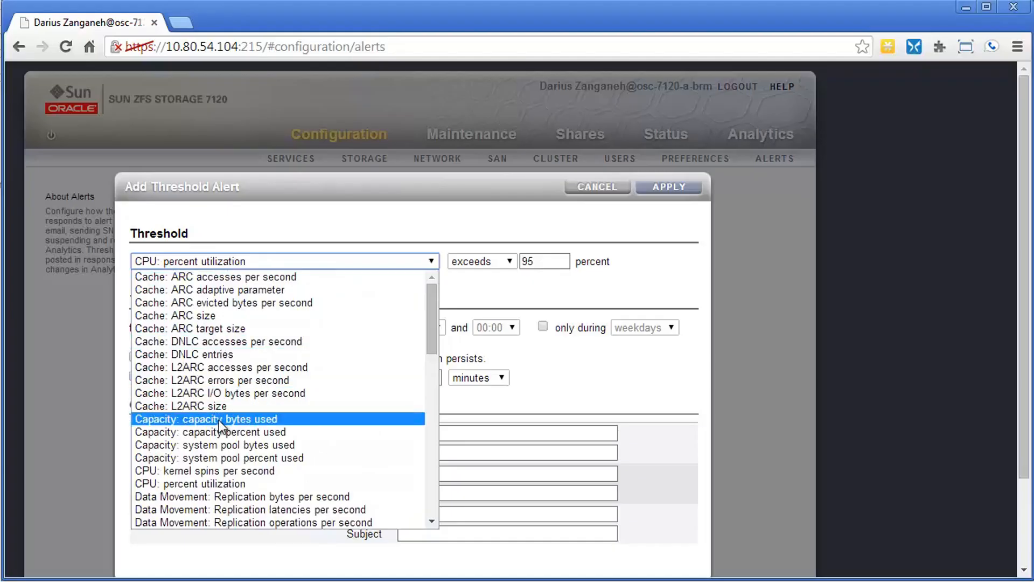
click(226, 434)
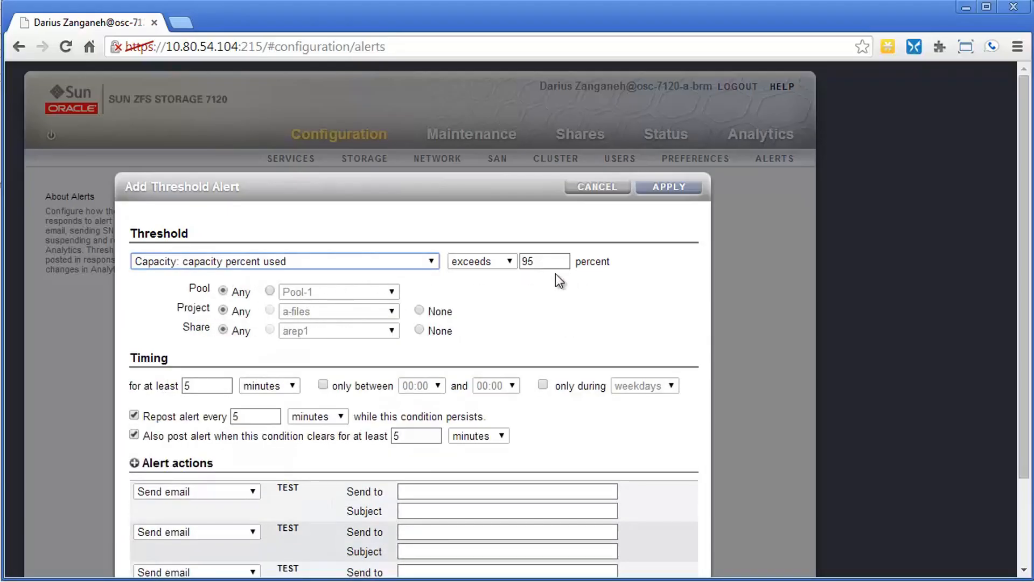
Step: Limit the capacity threshold to pool Pool-1, project Accounting and share GL2013
click(270, 292)
click(270, 311)
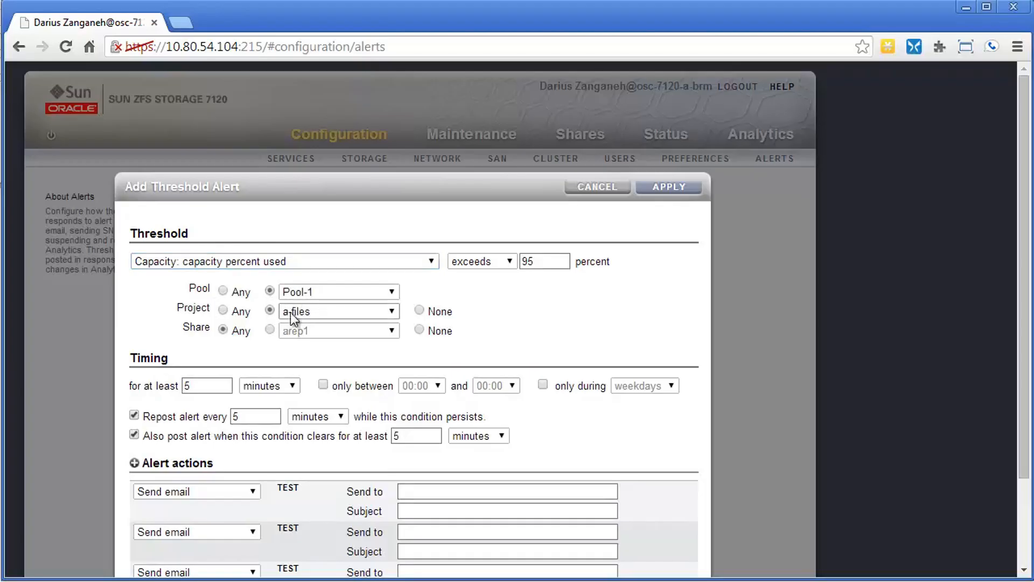
click(292, 314)
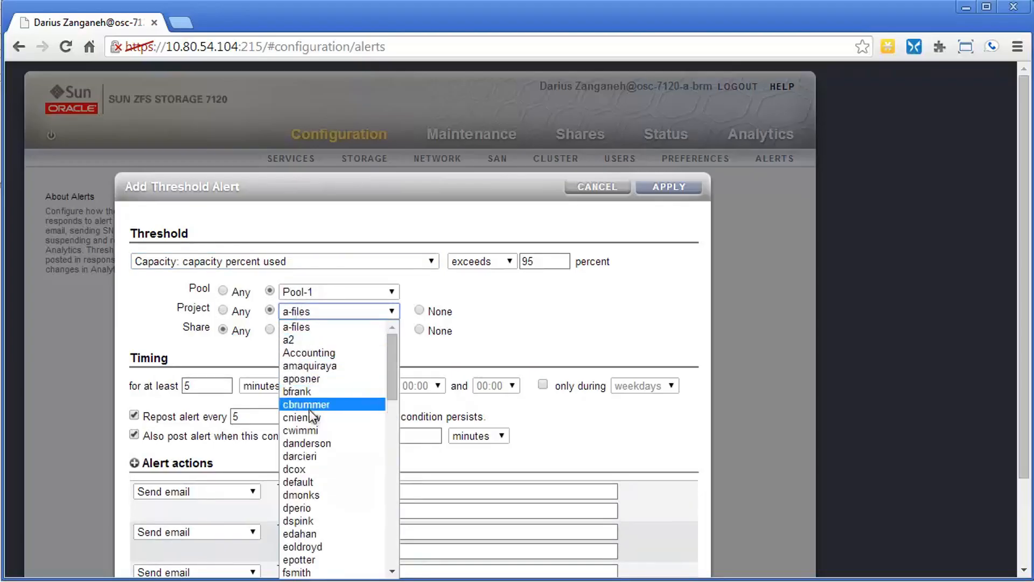
click(313, 355)
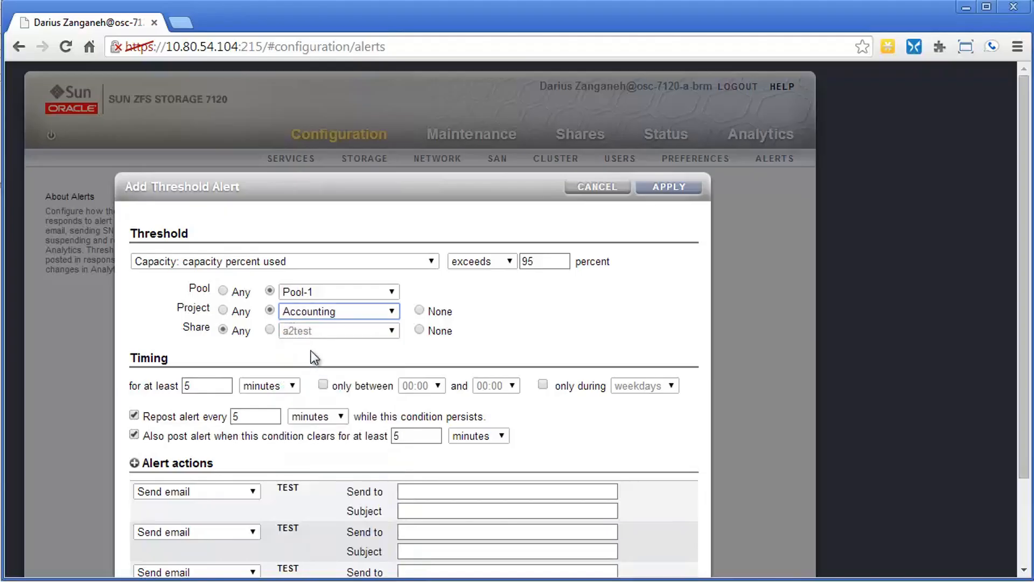
click(269, 329)
click(295, 334)
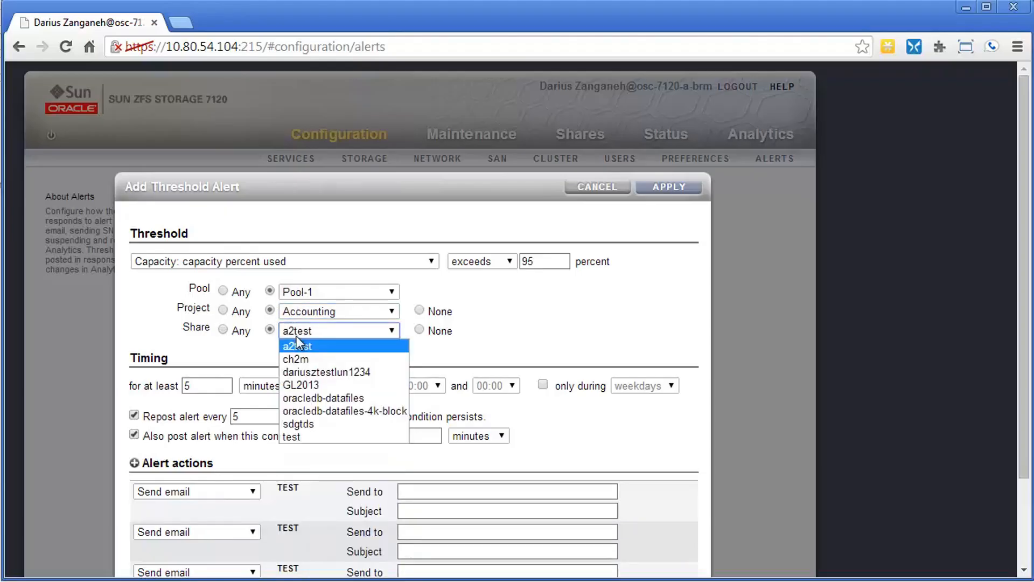
click(315, 385)
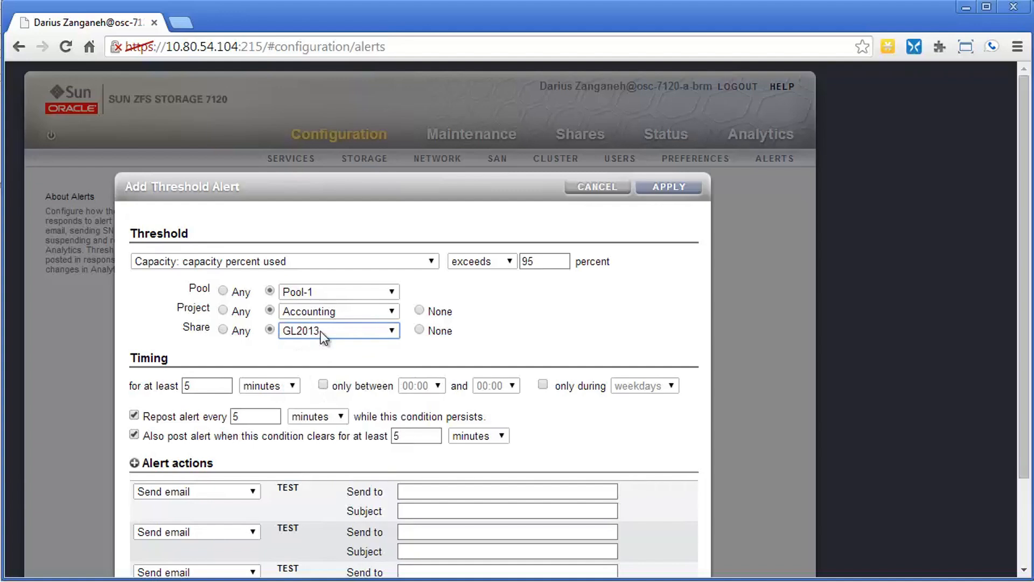
Step: Set the third alert action of the threshold alert to Execute workflow
click(545, 261)
scroll(325, 366, down, 3)
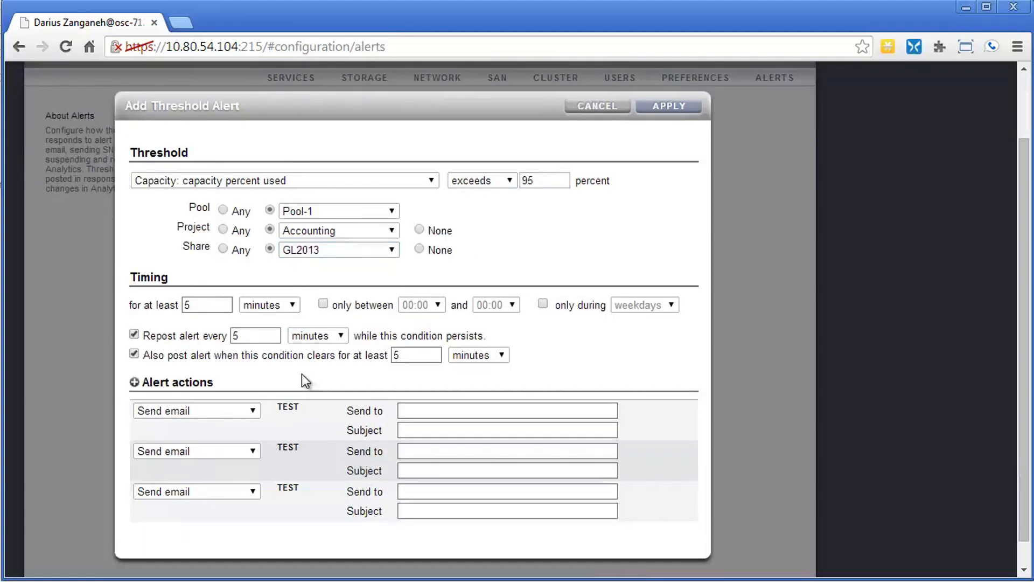
click(251, 491)
click(179, 581)
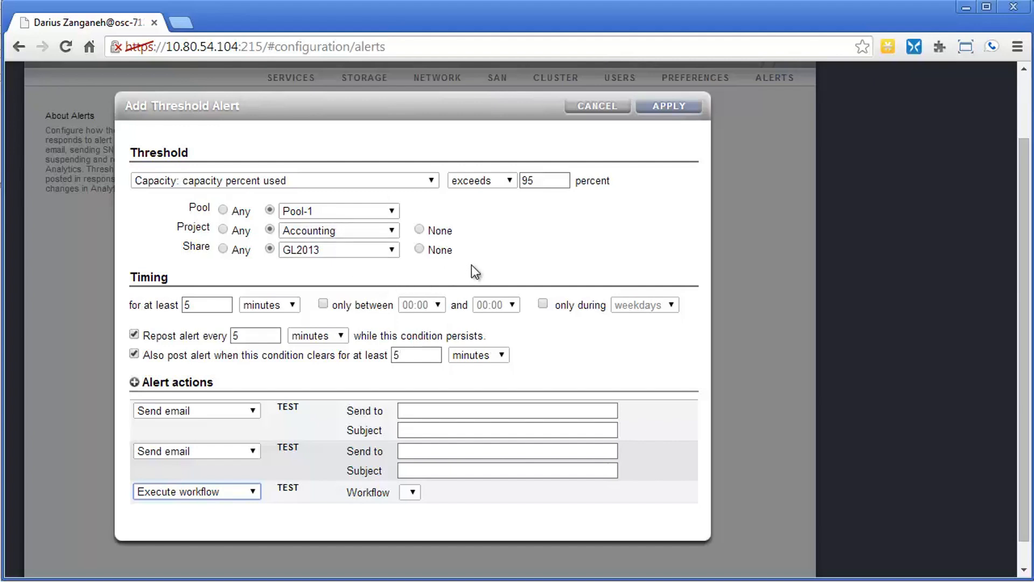
Step: Examine the available threshold statistics and discard the new threshold alert
click(264, 180)
scroll(221, 286, down, 12)
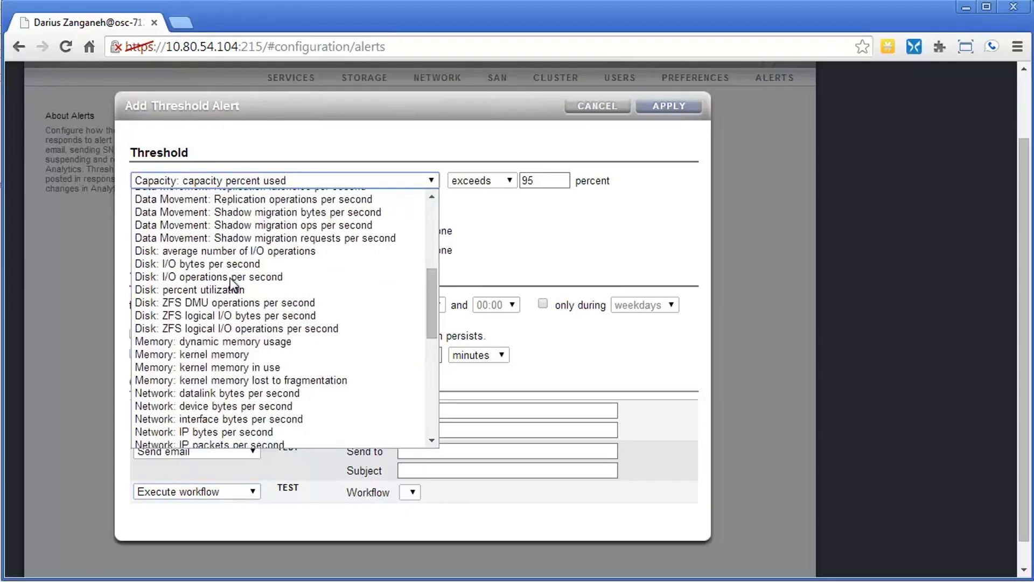
scroll(219, 283, down, 1)
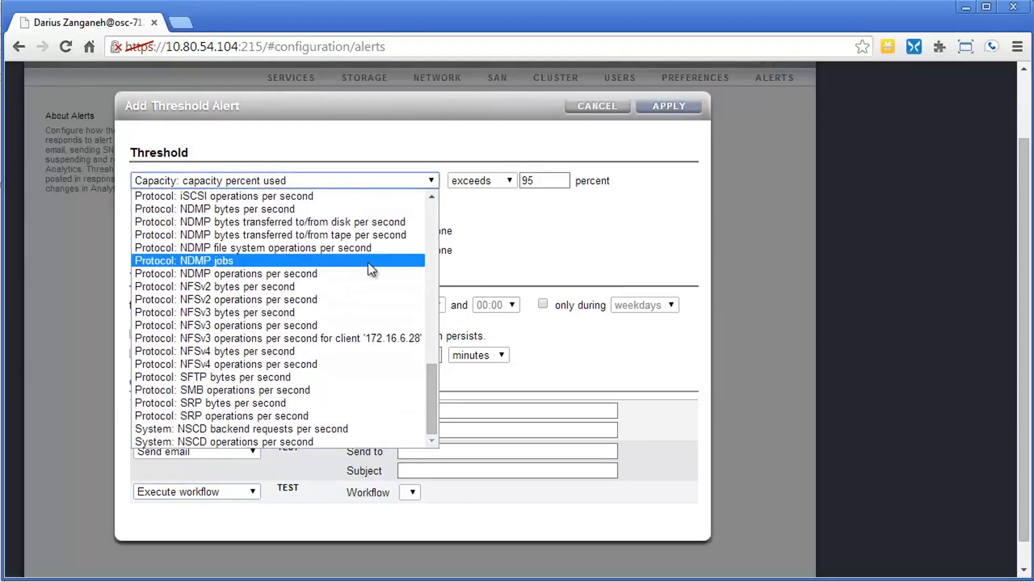
scroll(345, 271, up, 10)
scroll(345, 270, up, 5)
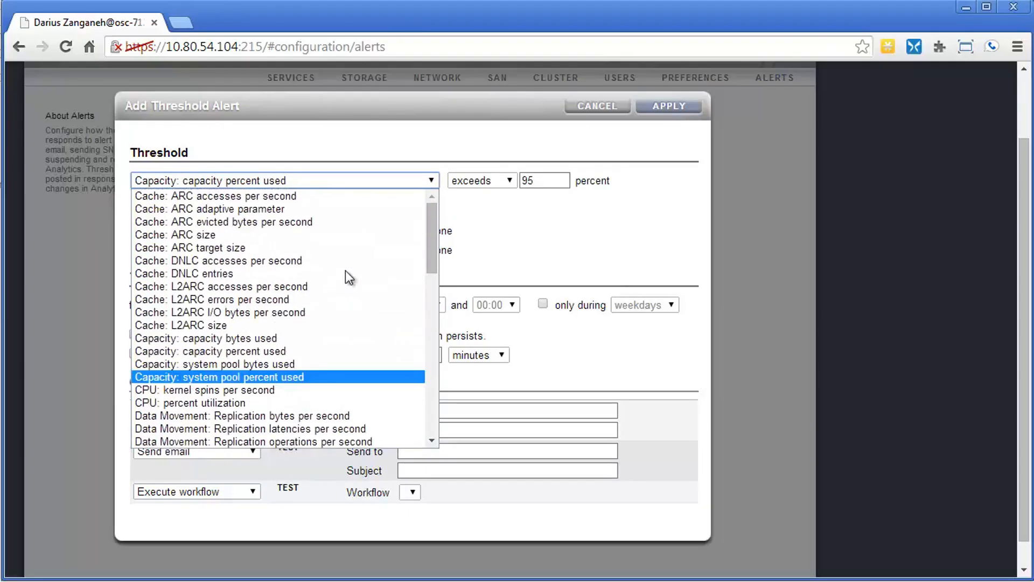
click(647, 228)
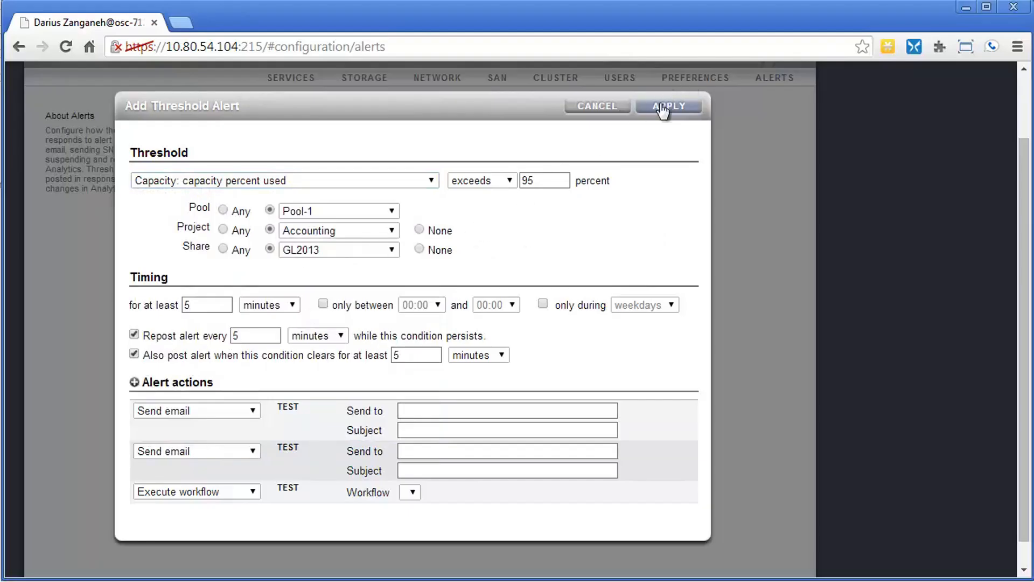
click(606, 110)
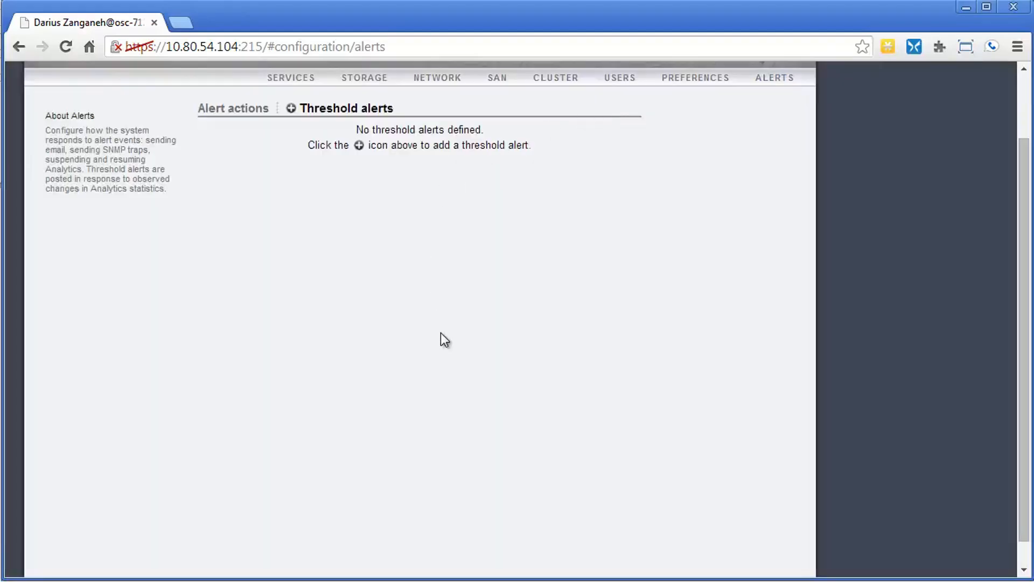